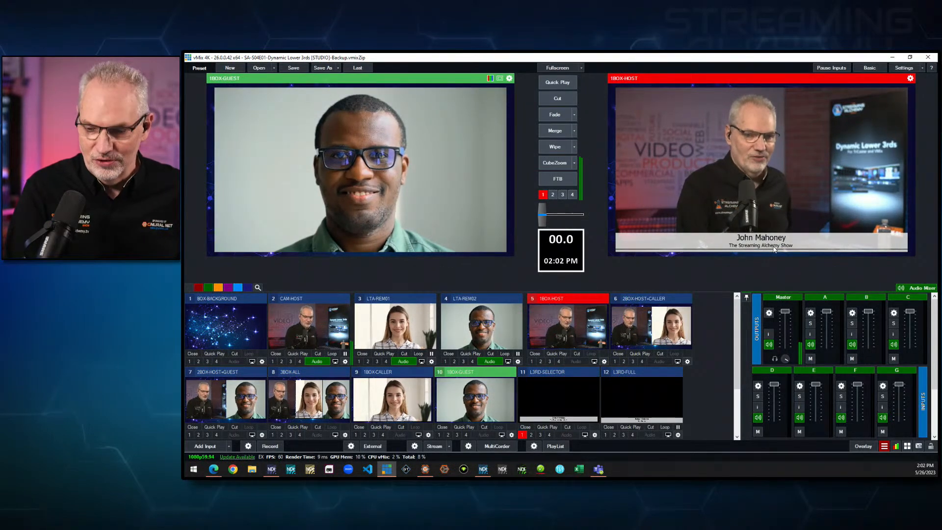
- Switch the live output through 2BOX-HOST+CALLER, 2BOX-HOST+GUEST, 1BOX-CALLER and 1BOX-GUEST, ending on 3BOX-ALL
{"action": "key", "text": "6"}
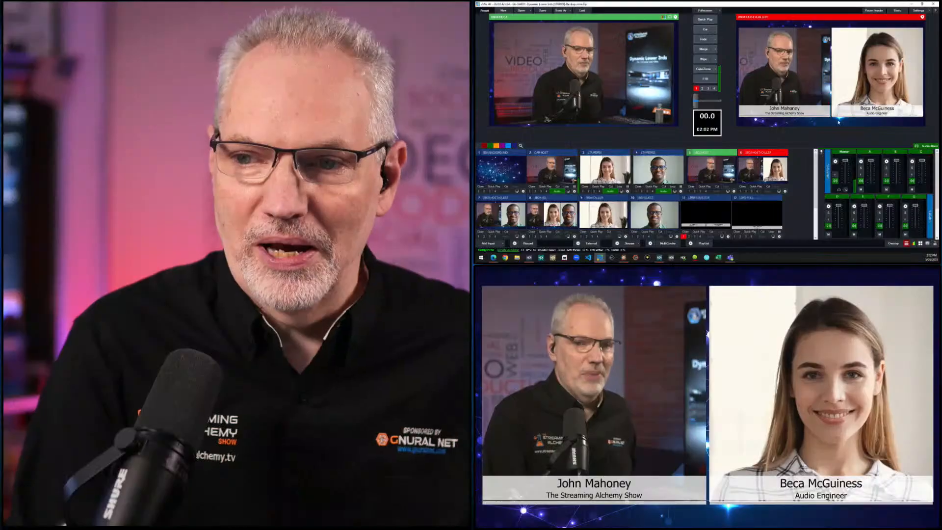
{"action": "key", "text": "7"}
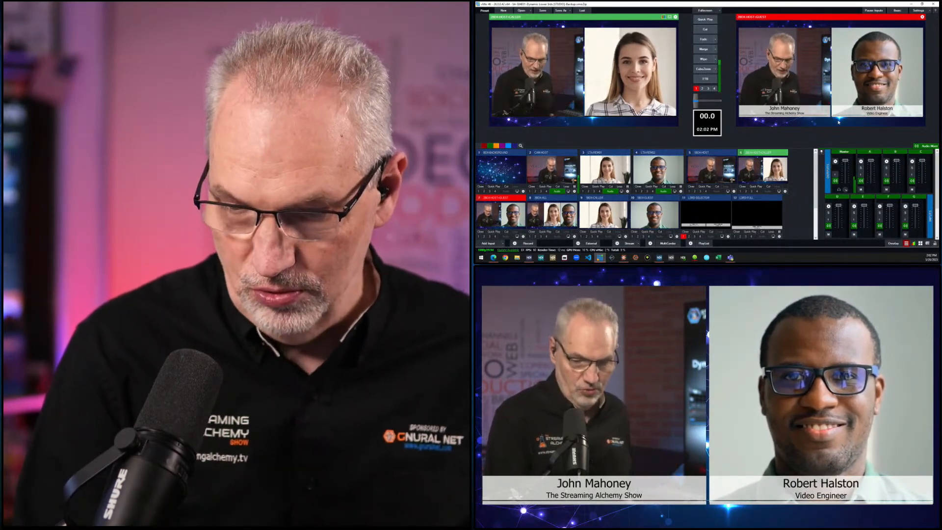
{"action": "key", "text": "9"}
{"action": "key", "text": "0"}
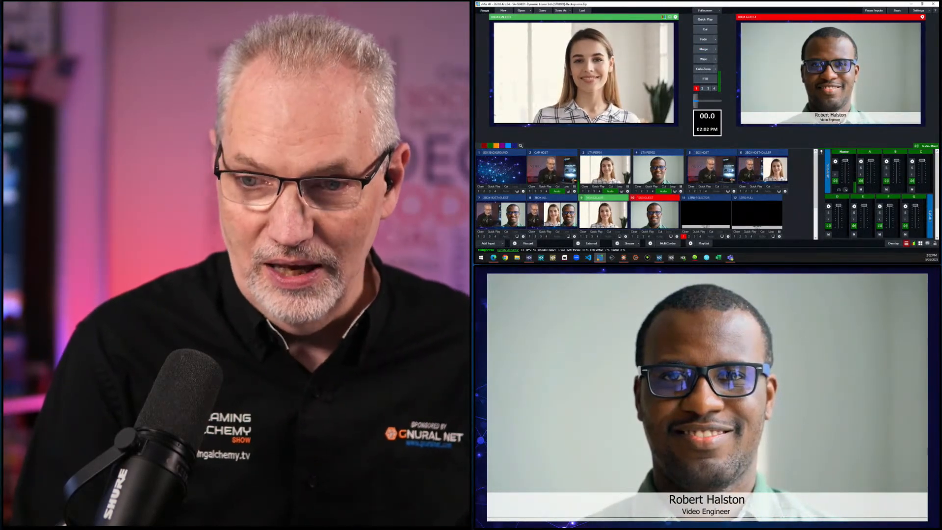
{"action": "key", "text": "8"}
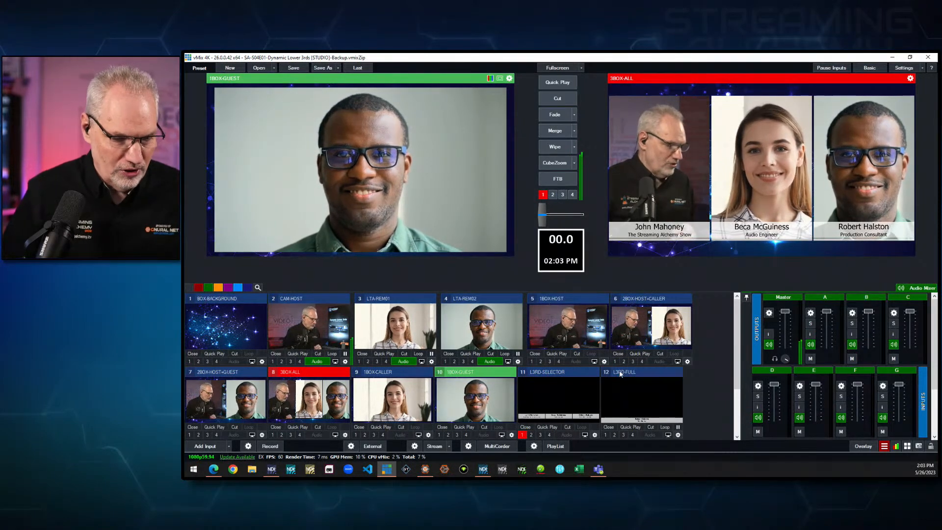
- Preview the lower-third titles L3RD-FULL, L3RD-1BOX, L3RD-2BOX and L3RD-3BOX one after another
{"action": "scroll", "coordinate": [708, 349], "scroll_direction": "down", "scroll_amount": 1}
{"action": "scroll", "coordinate": [708, 349], "scroll_direction": "up", "scroll_amount": 1}
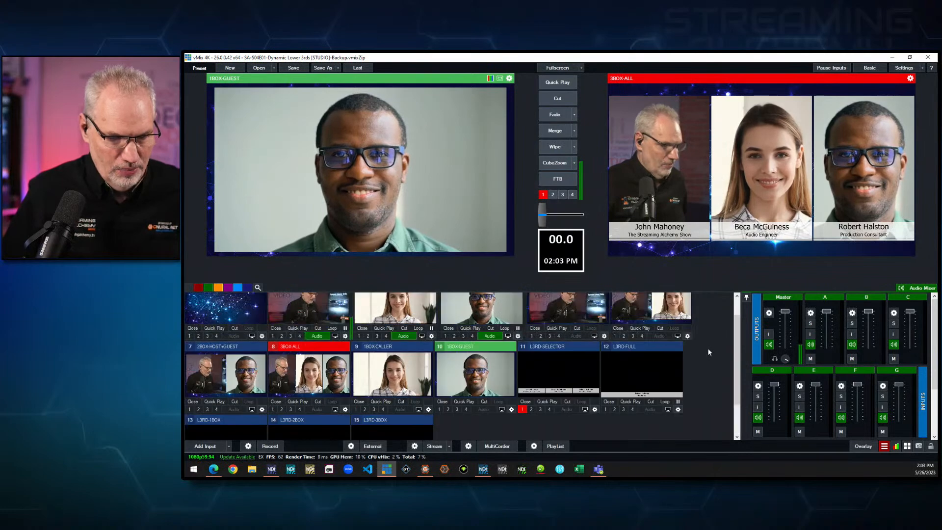
{"action": "scroll", "coordinate": [670, 361], "scroll_direction": "down", "scroll_amount": 1}
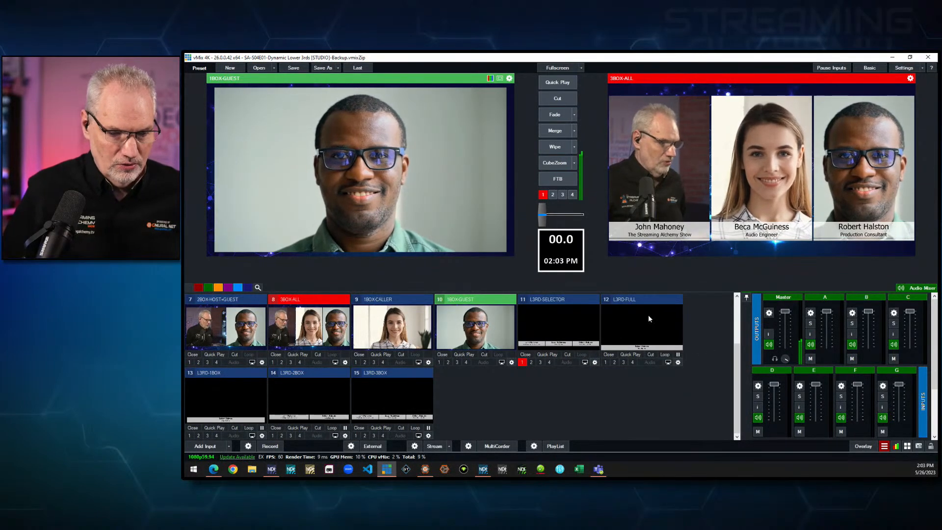
{"action": "left_click", "coordinate": [638, 322]}
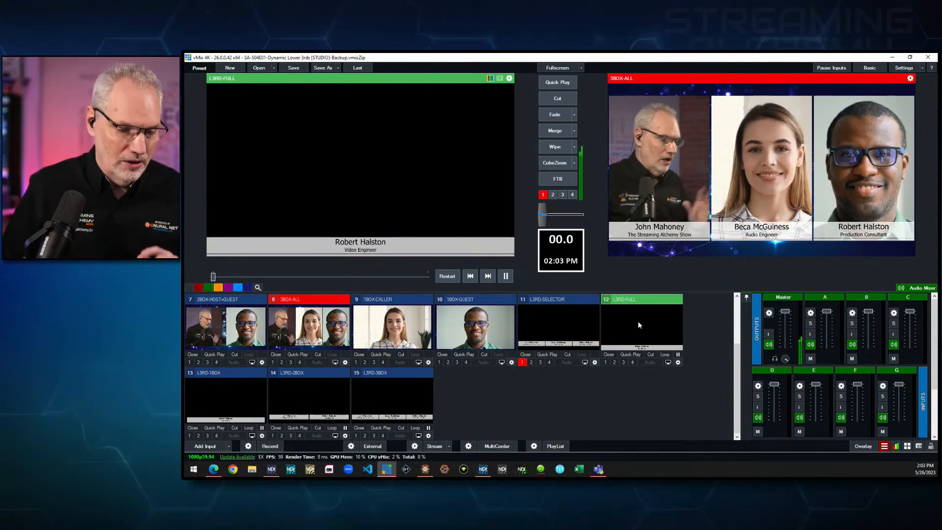
{"action": "left_click", "coordinate": [232, 400]}
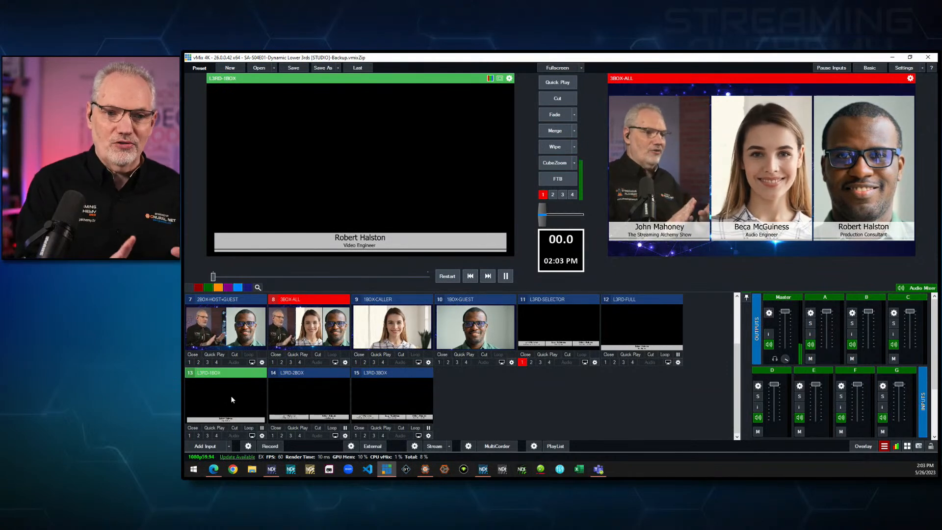
{"action": "left_click", "coordinate": [305, 394]}
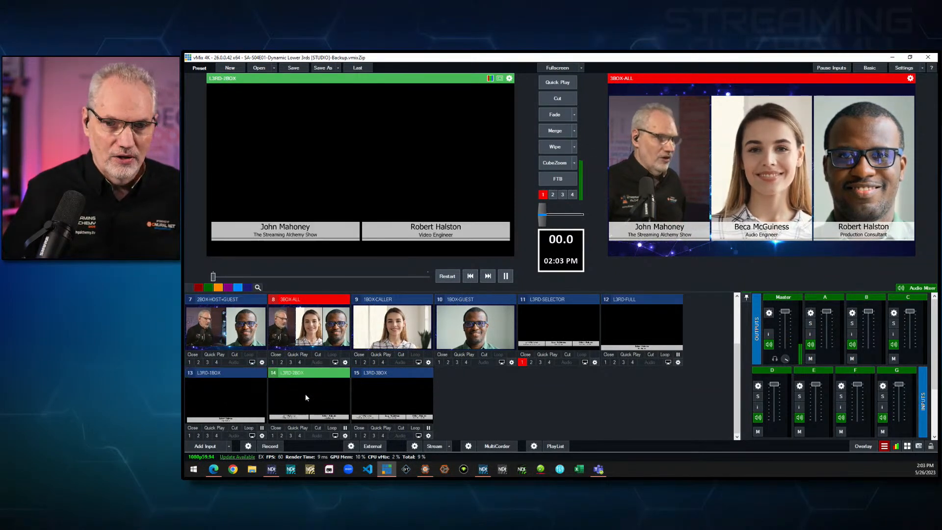
{"action": "left_click", "coordinate": [401, 398]}
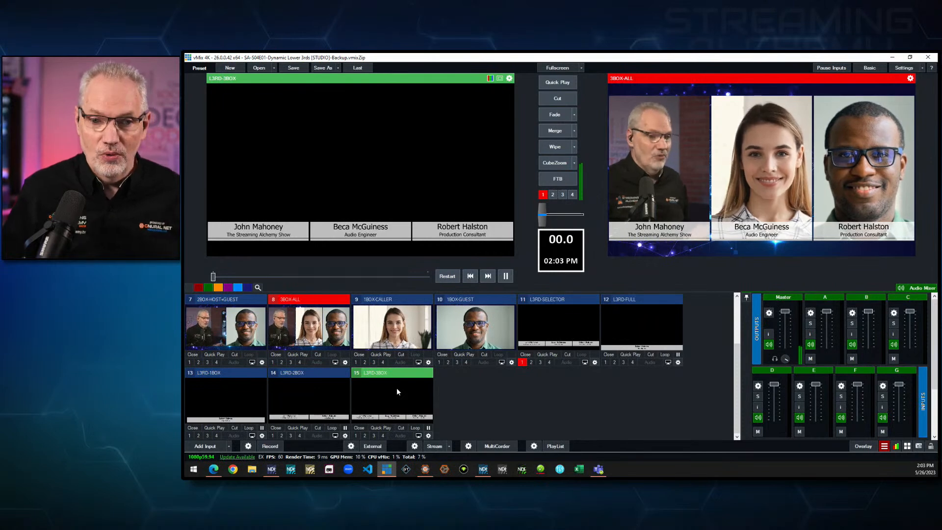
- Preview the L3RD-SELECTOR input and examine its layer assignments, leaving them as they are
{"action": "left_click", "coordinate": [562, 322]}
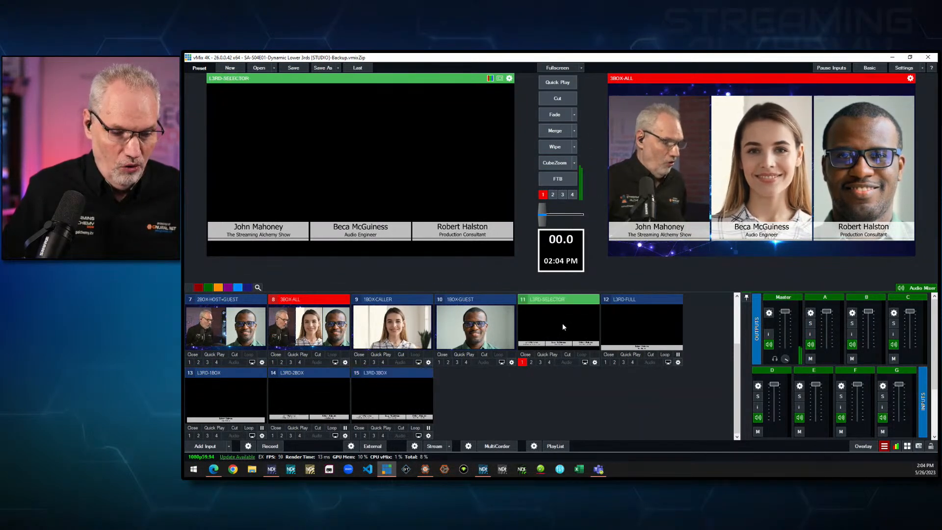
{"action": "left_click", "coordinate": [595, 362]}
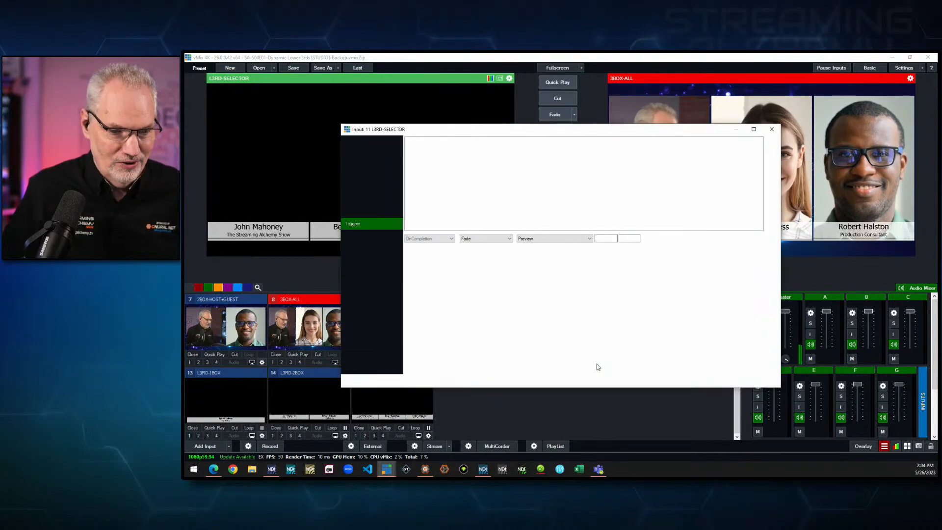
{"action": "left_click", "coordinate": [363, 215]}
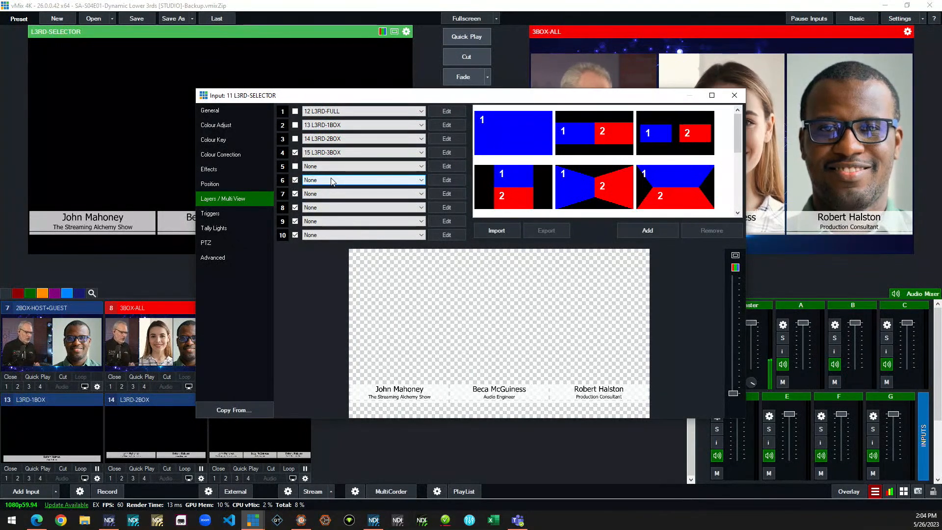
{"action": "left_click", "coordinate": [735, 96]}
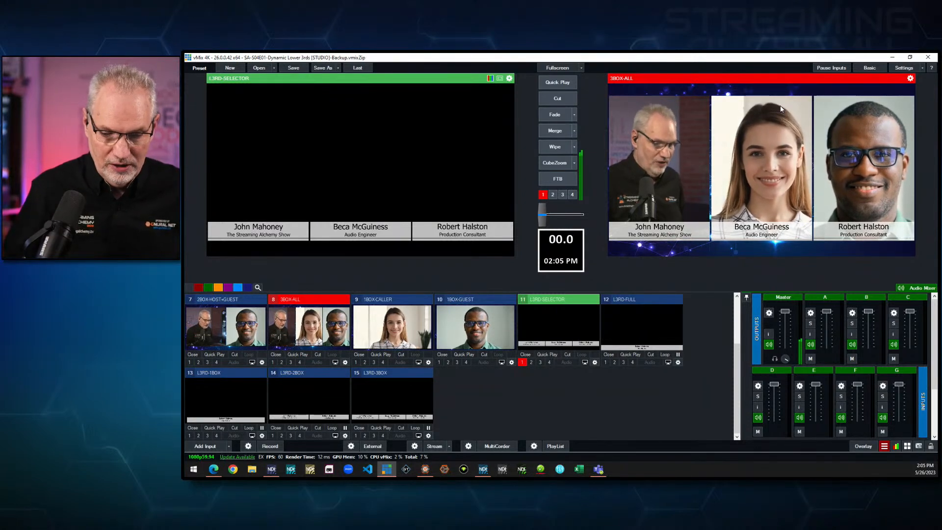
- Open the Data Sources Manager and review the source types that can be added, without adding one
{"action": "left_click", "coordinate": [884, 446]}
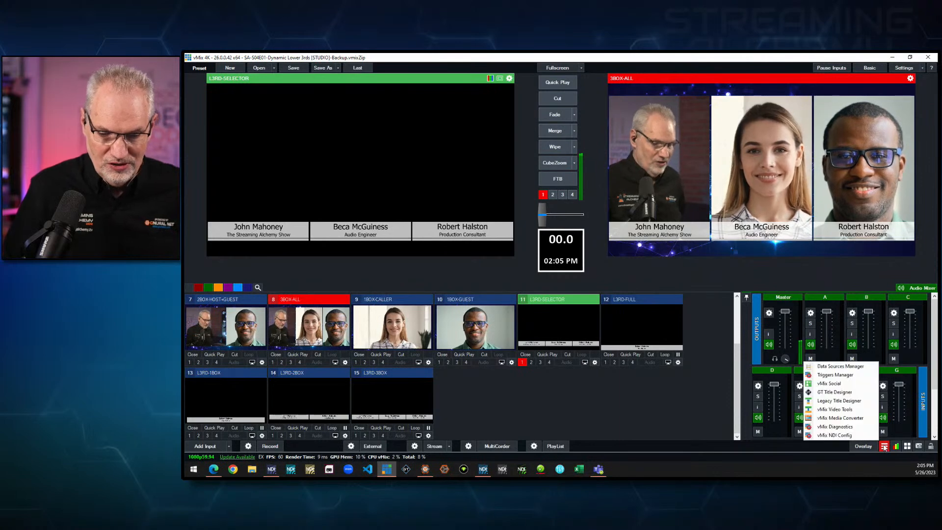
{"action": "left_click", "coordinate": [854, 368]}
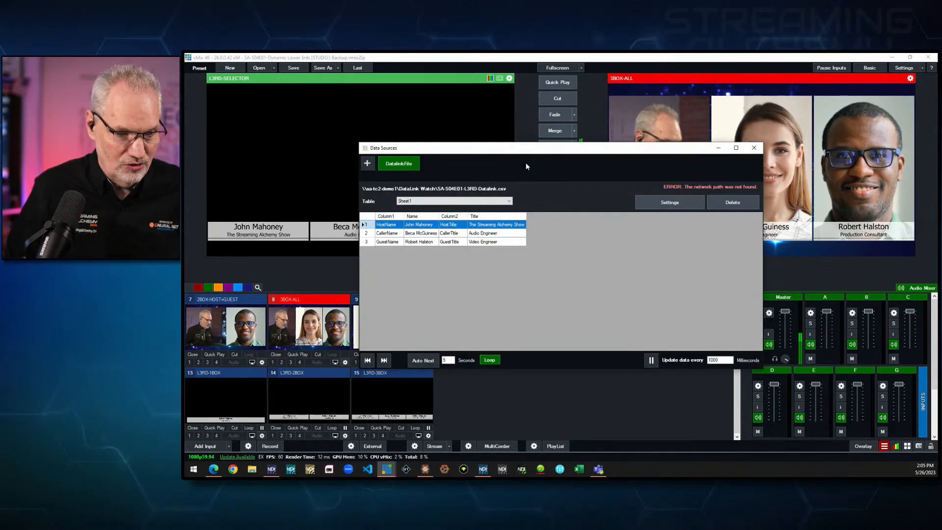
{"action": "left_click_drag", "start_coordinate": [522, 153], "coordinate": [558, 154]}
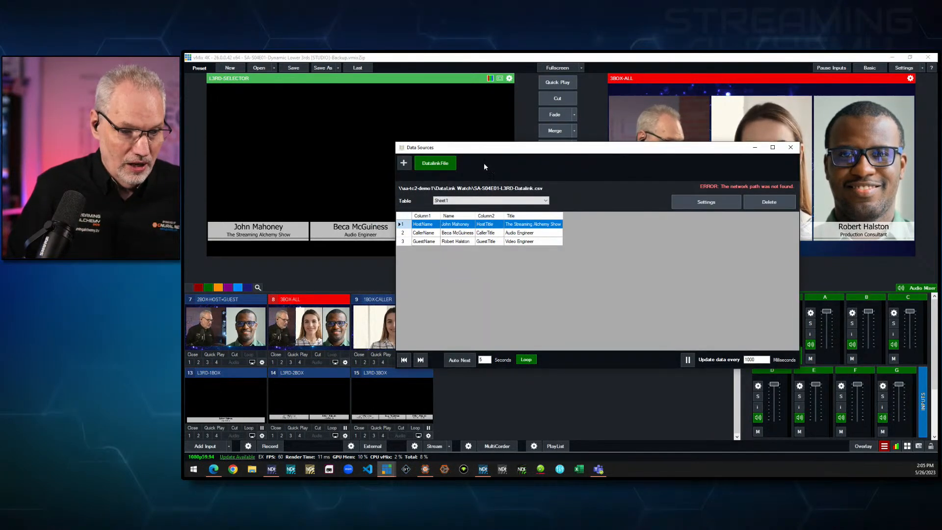
{"action": "left_click", "coordinate": [405, 163]}
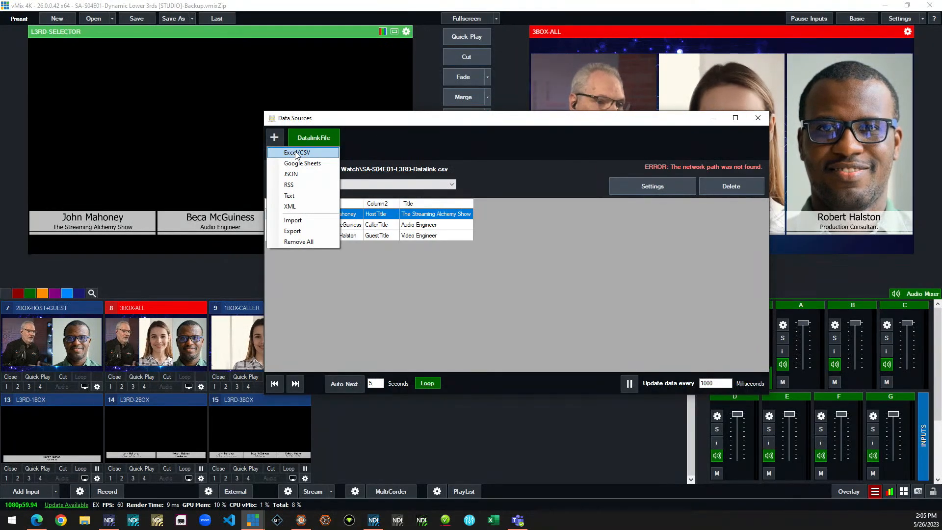
{"action": "left_click", "coordinate": [424, 137]}
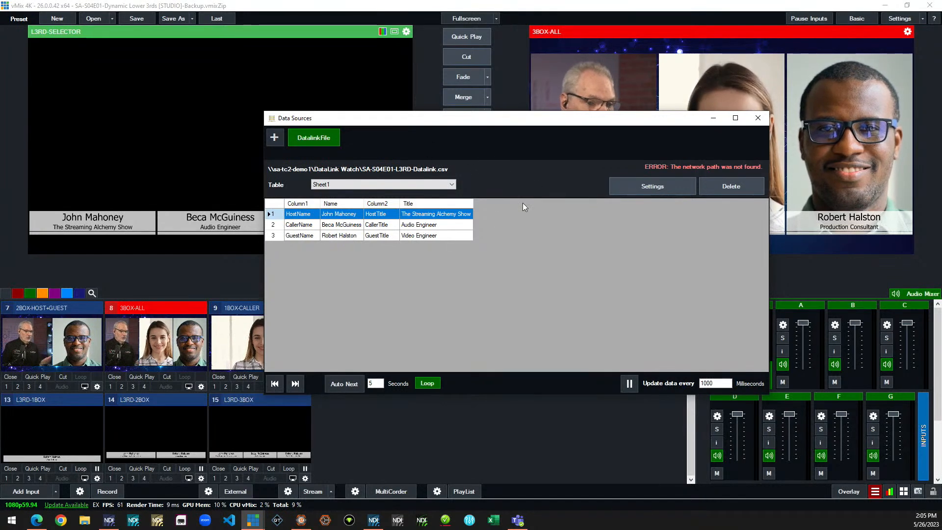
- Check the name and file path settings of the DatalinkFile source, accept them and close the manager
{"action": "left_click", "coordinate": [650, 187]}
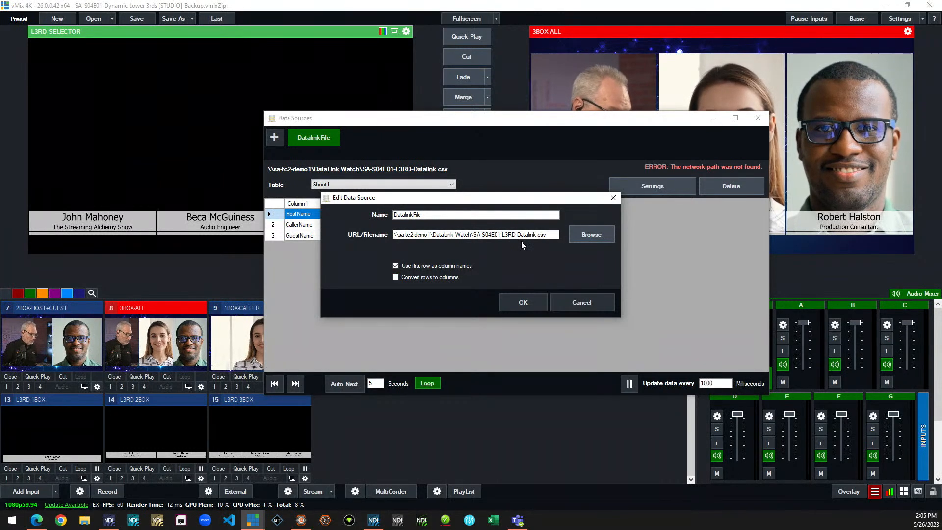
{"action": "left_click", "coordinate": [523, 302]}
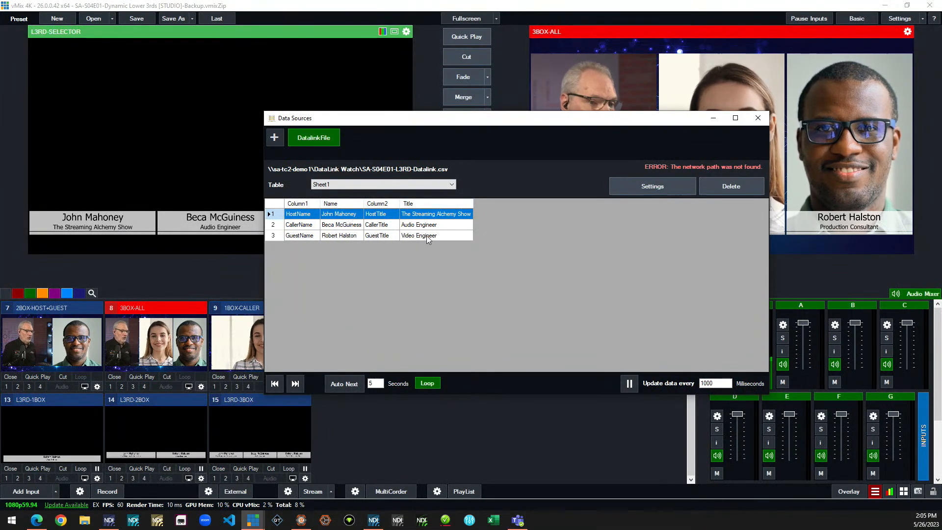
{"action": "left_click", "coordinate": [759, 118]}
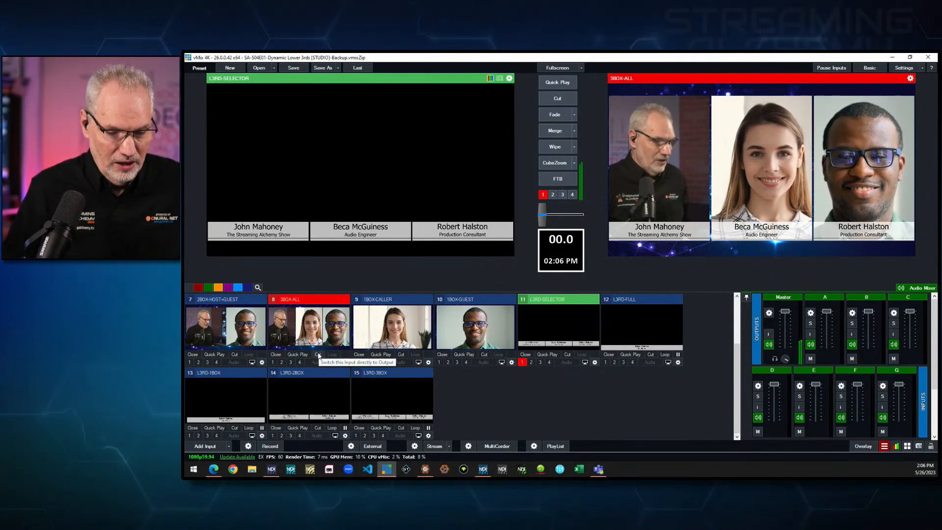
- Cut the live output to 1BOX-CALLER, 2BOX-HOST+GUEST and back to 3BOX-ALL to demonstrate the changing lower thirds
{"action": "left_click", "coordinate": [402, 354]}
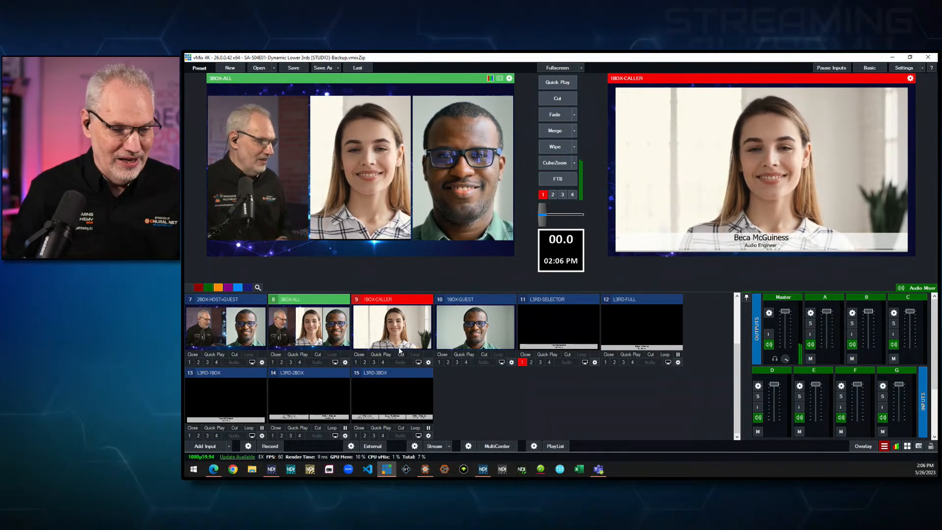
{"action": "left_click", "coordinate": [234, 354]}
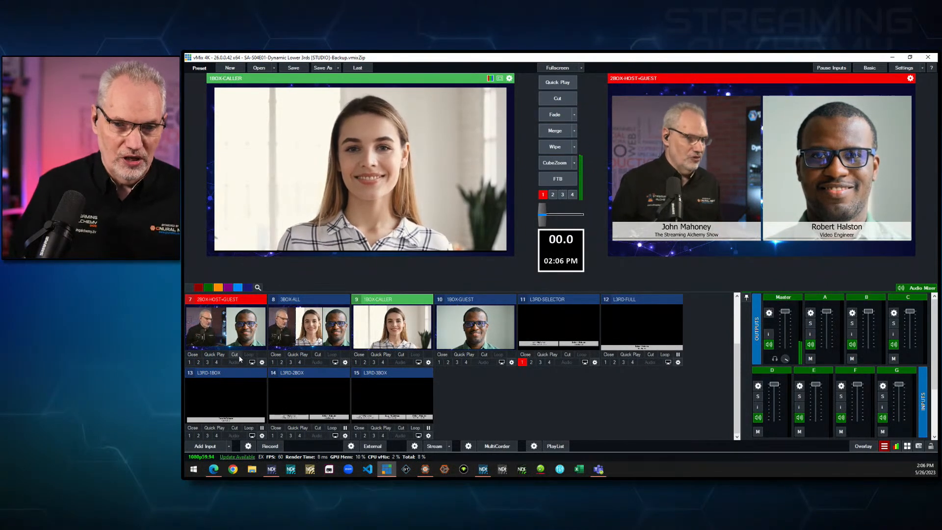
{"action": "left_click", "coordinate": [318, 355]}
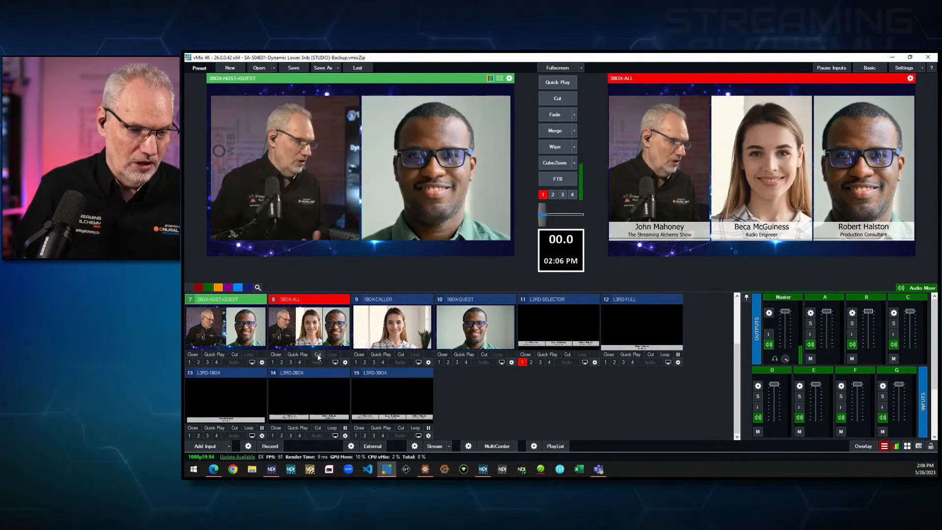
- Examine the OnTransitionIn triggers of the 3BOX-ALL input and close its settings
{"action": "left_click", "coordinate": [345, 362]}
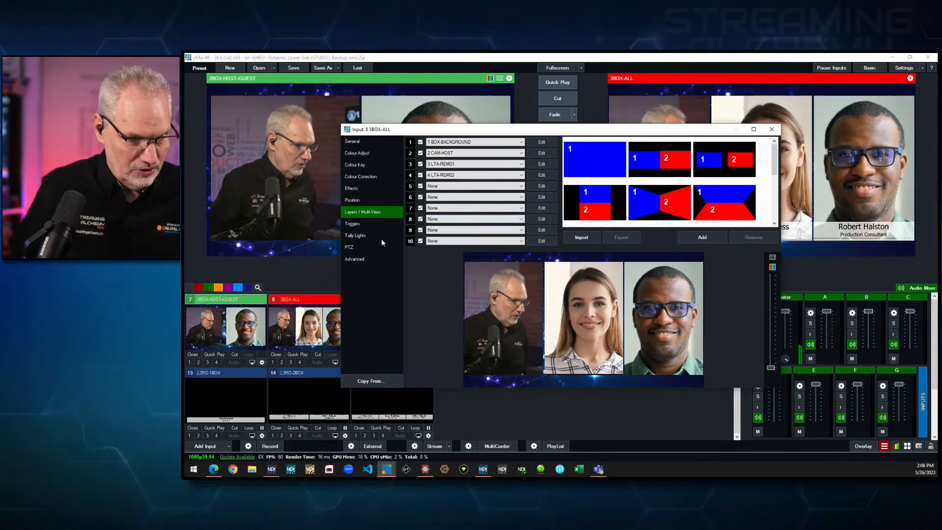
{"action": "left_click", "coordinate": [364, 224]}
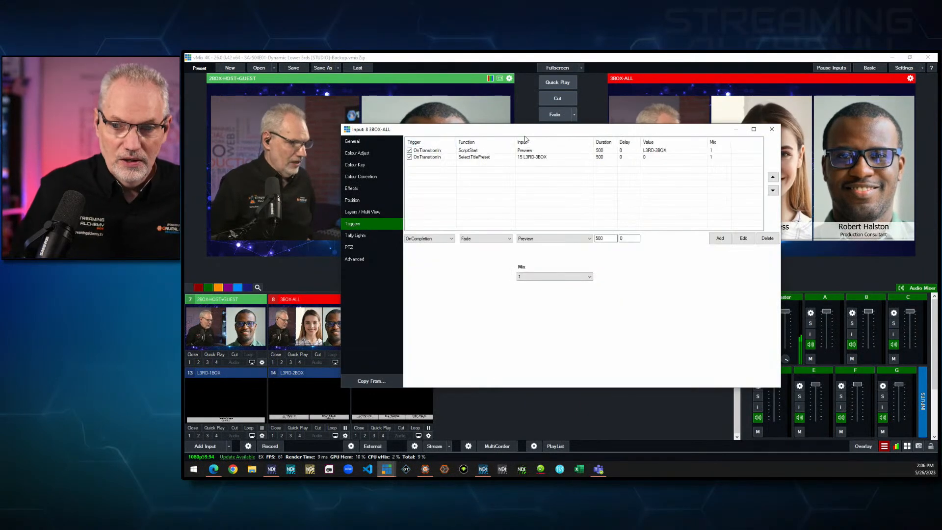
{"action": "left_click_drag", "start_coordinate": [525, 130], "coordinate": [561, 130]}
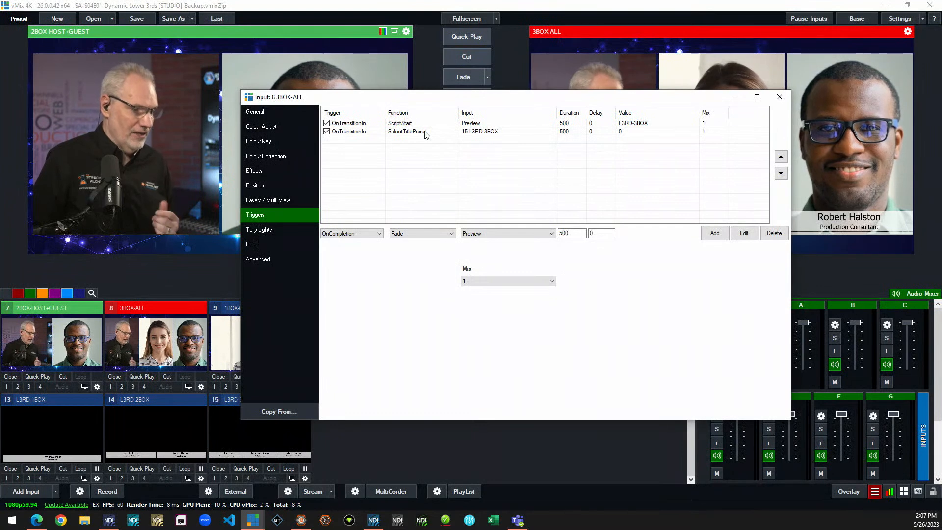
{"action": "left_click", "coordinate": [779, 98]}
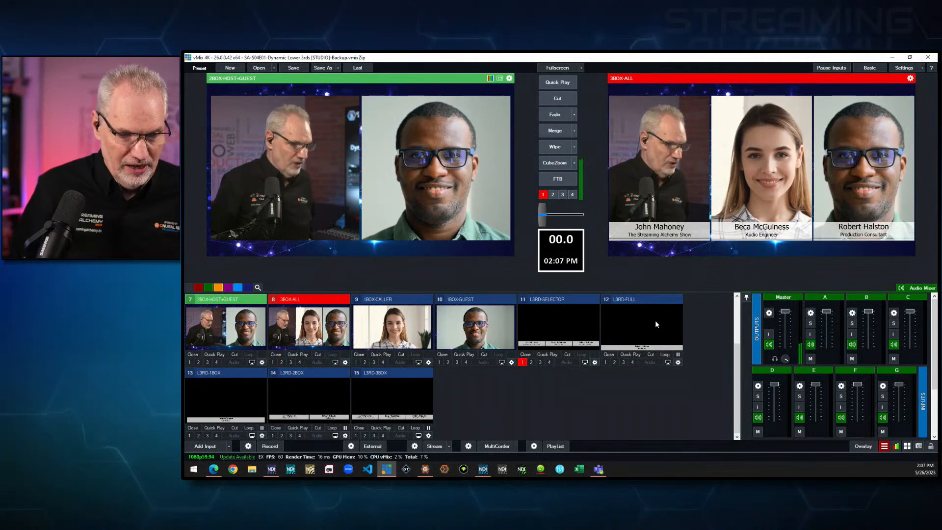
- Inspect the data source mapping of the FullName1 text in the L3RD-FULL title, leaving it unchanged
{"action": "right_click", "coordinate": [634, 326]}
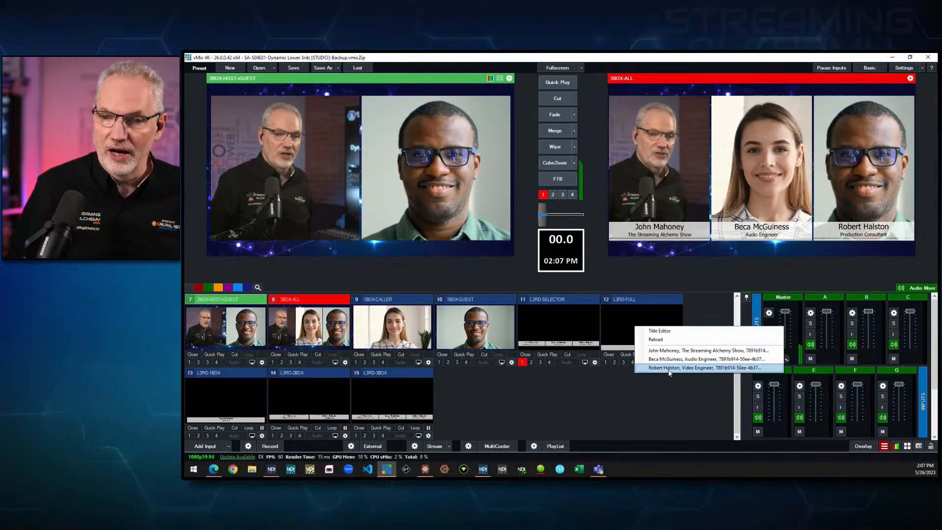
{"action": "left_click", "coordinate": [660, 332]}
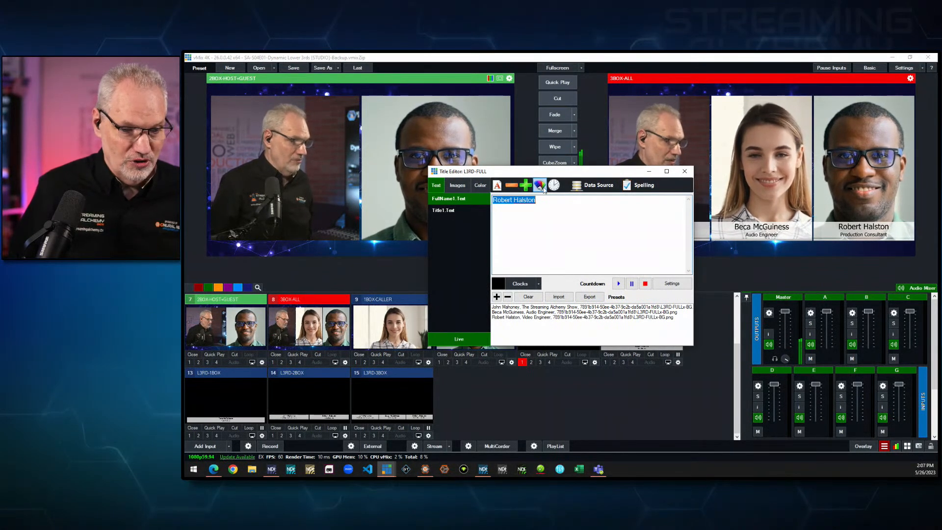
{"action": "left_click", "coordinate": [598, 186]}
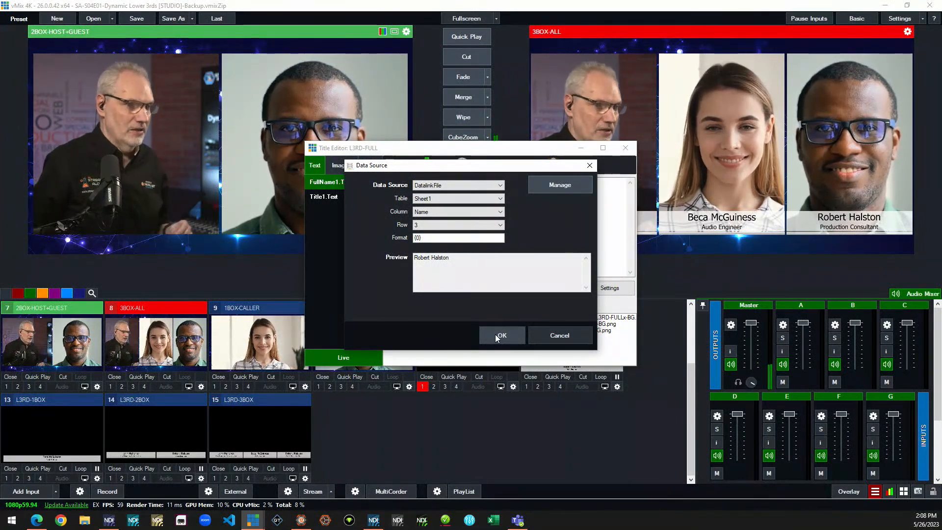
{"action": "left_click", "coordinate": [570, 339]}
{"action": "left_click", "coordinate": [624, 148]}
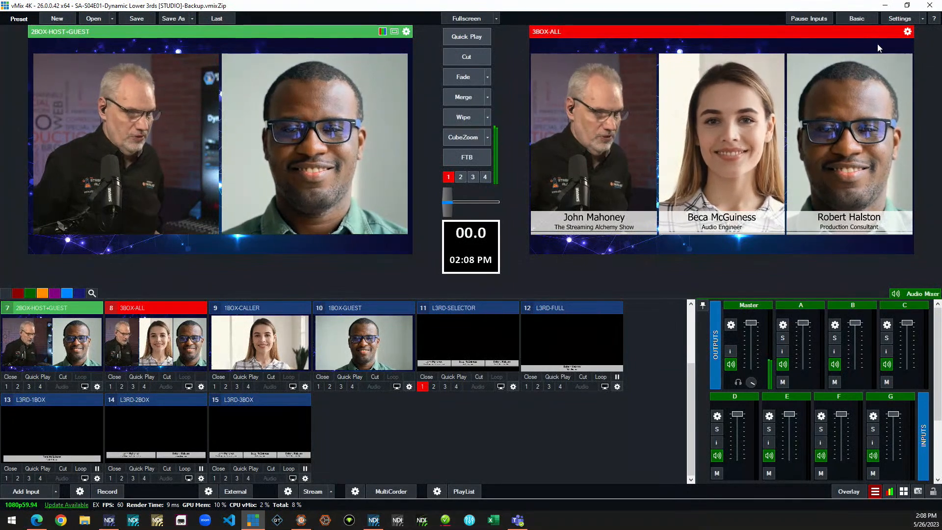
- Examine the API functions in the L3RD-3BOX script and close the scripting settings without changing anything
{"action": "left_click", "coordinate": [899, 19]}
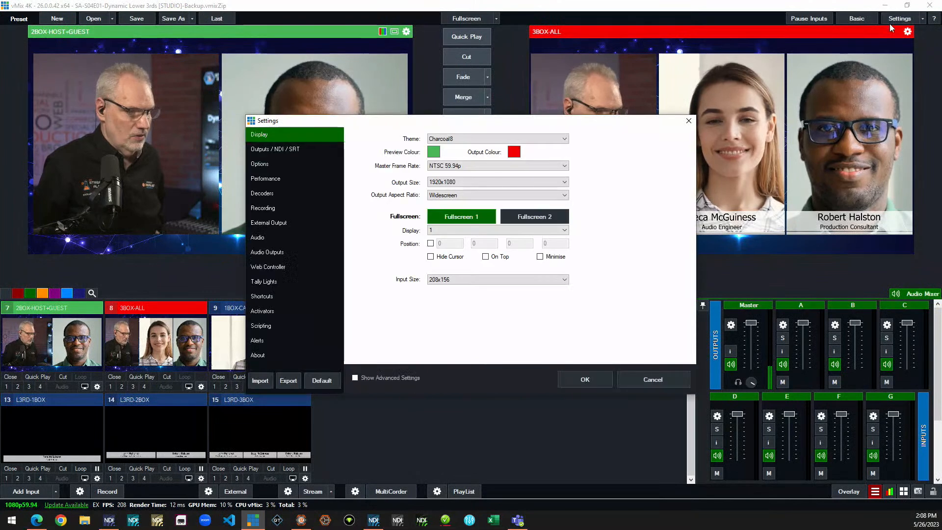
{"action": "left_click", "coordinate": [263, 326]}
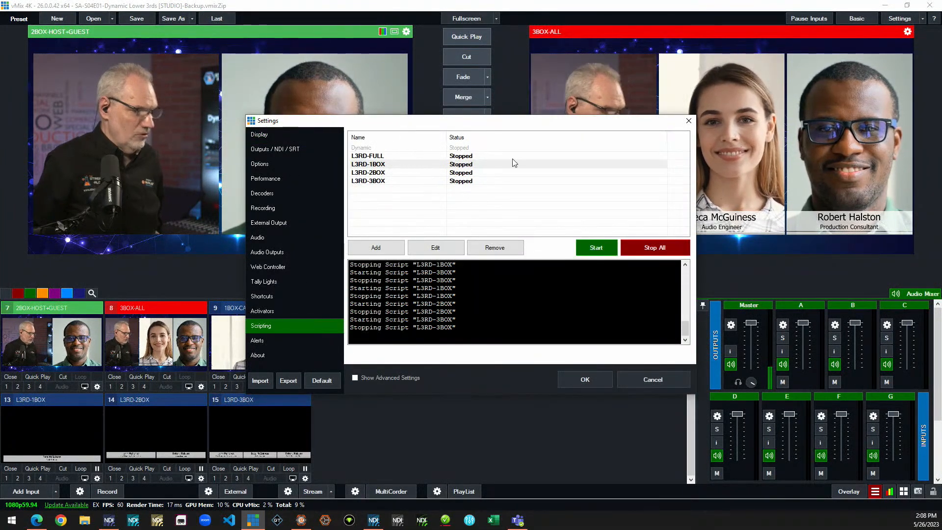
{"action": "double_click", "coordinate": [379, 182]}
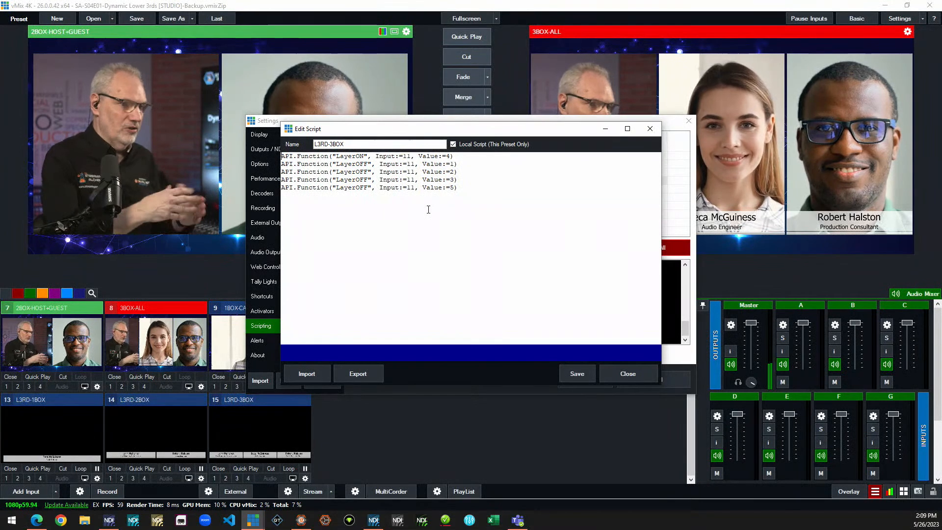
{"action": "left_click", "coordinate": [651, 129]}
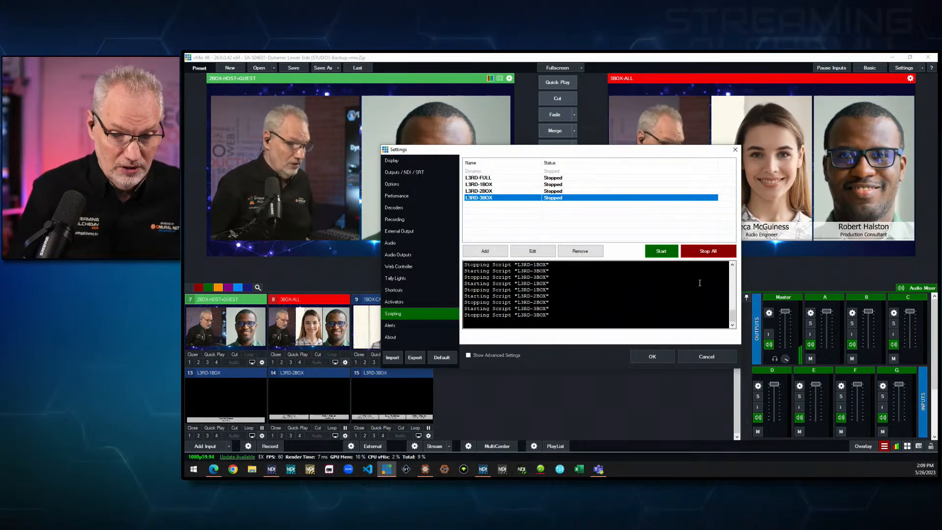
{"action": "left_click", "coordinate": [707, 357]}
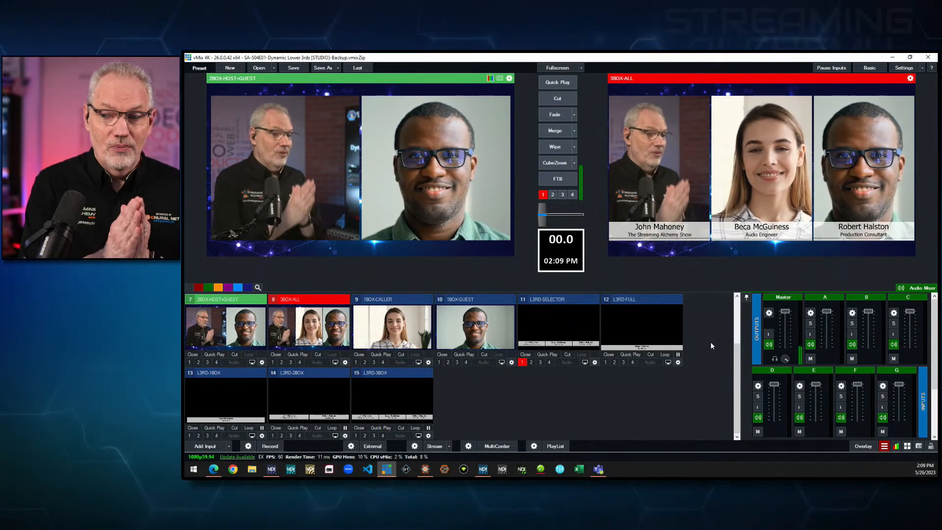
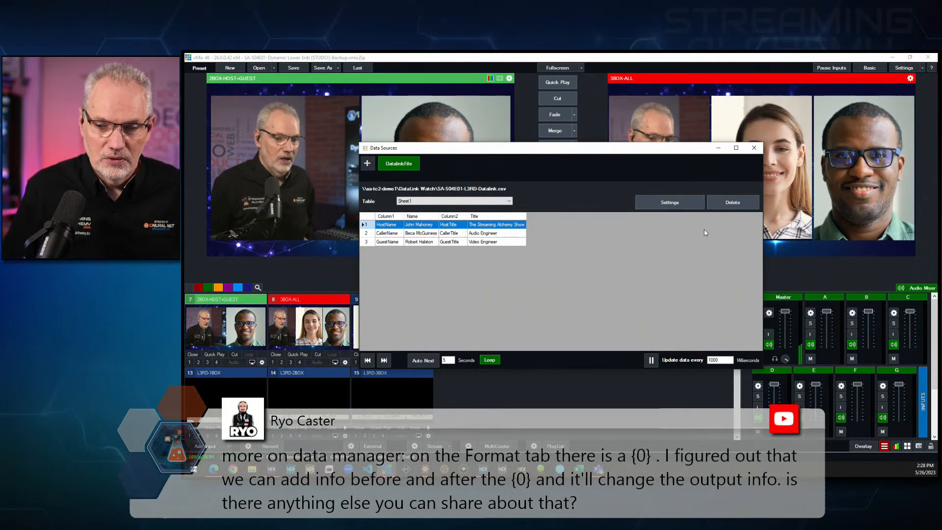
- Close the Data Sources manager and open the Title1.Text field of the L3RD-3BOX title for editing
{"action": "left_click", "coordinate": [754, 149]}
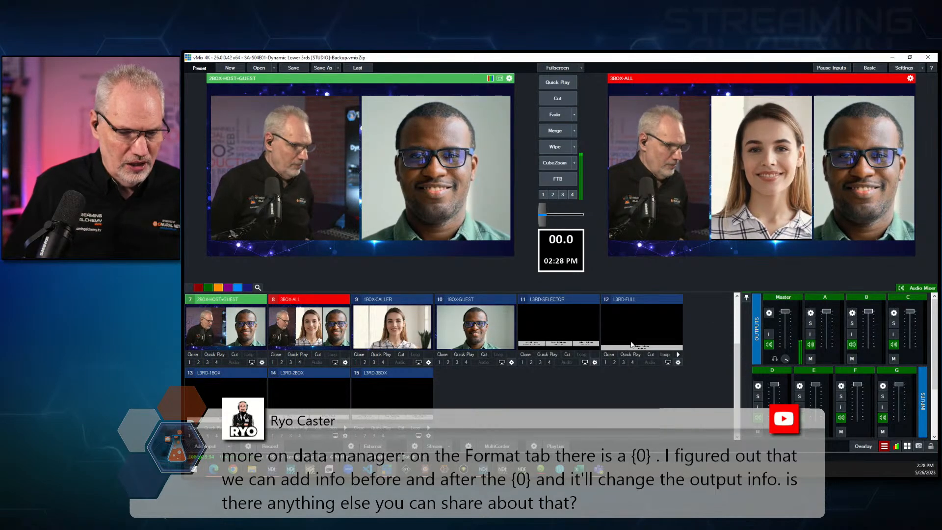
{"action": "right_click", "coordinate": [573, 331]}
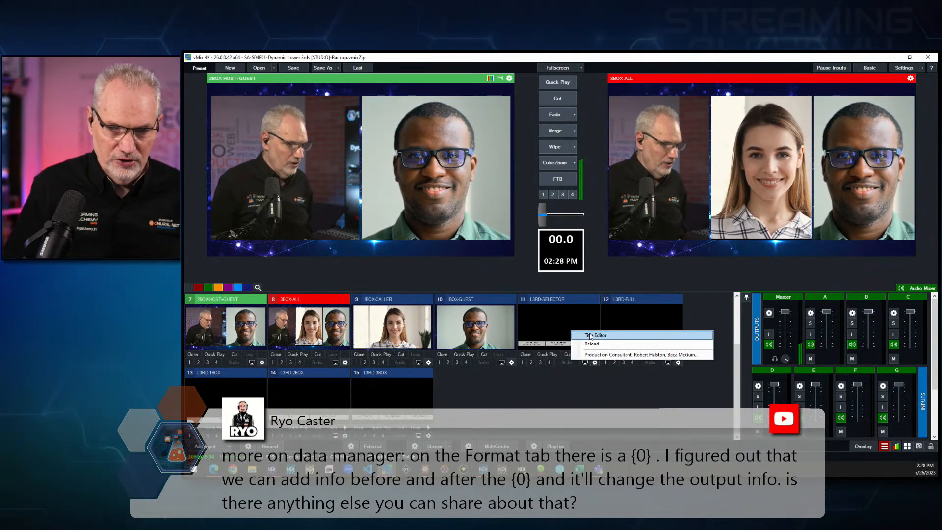
{"action": "left_click", "coordinate": [590, 336]}
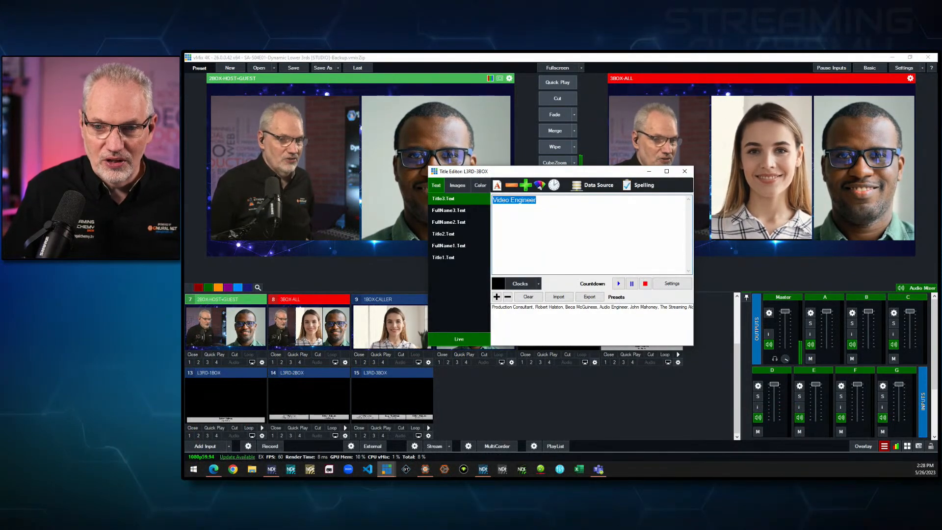
{"action": "key", "text": "alt+Tab"}
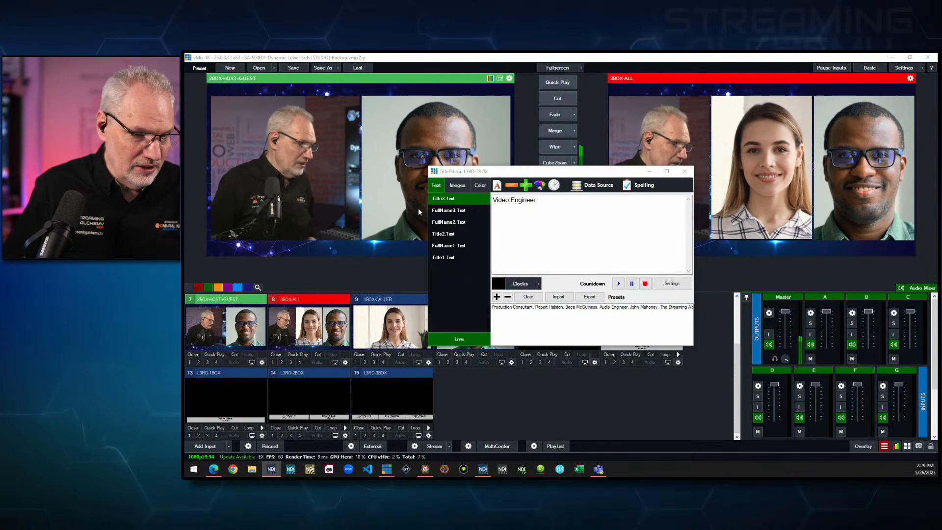
{"action": "left_click", "coordinate": [442, 258]}
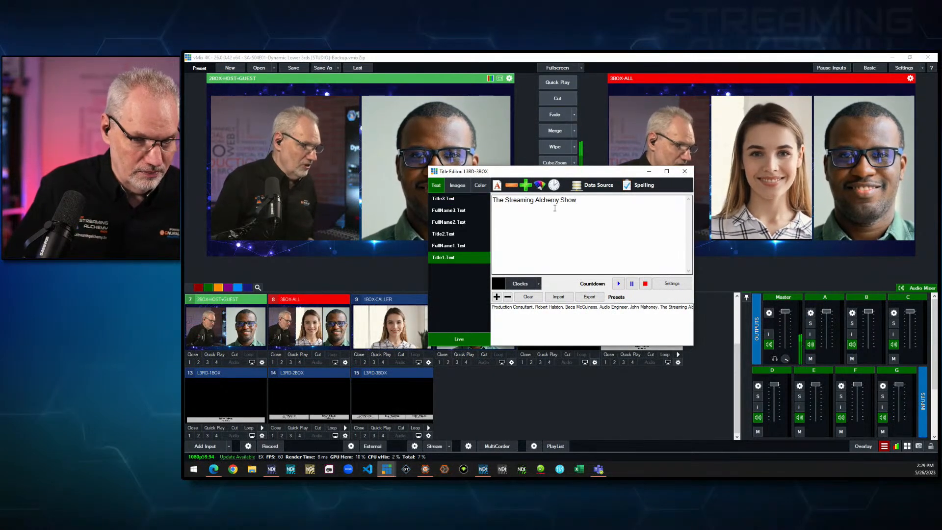
- Try the 12-hour 00-12 clock and the 24-hour 00-24 clock as the content of Title1.Text
{"action": "left_click_drag", "start_coordinate": [593, 206], "coordinate": [492, 200]}
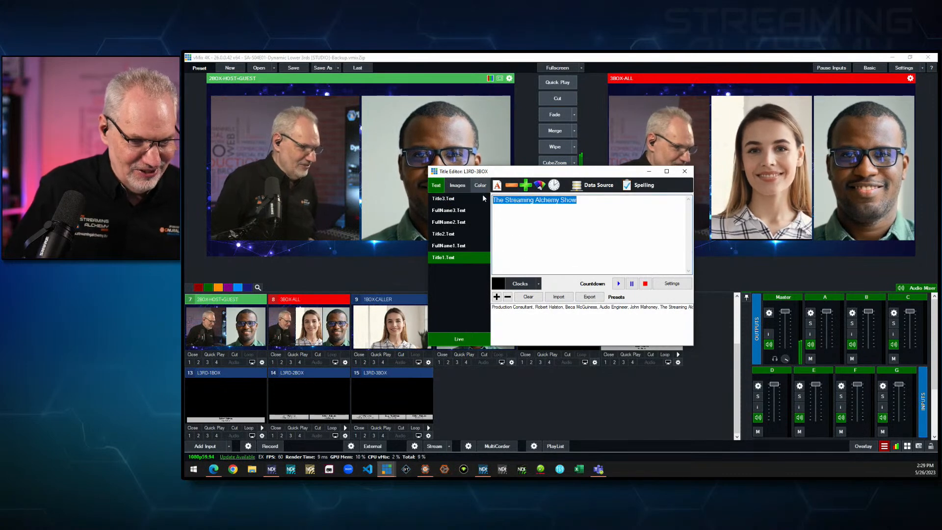
{"action": "left_click", "coordinate": [538, 284]}
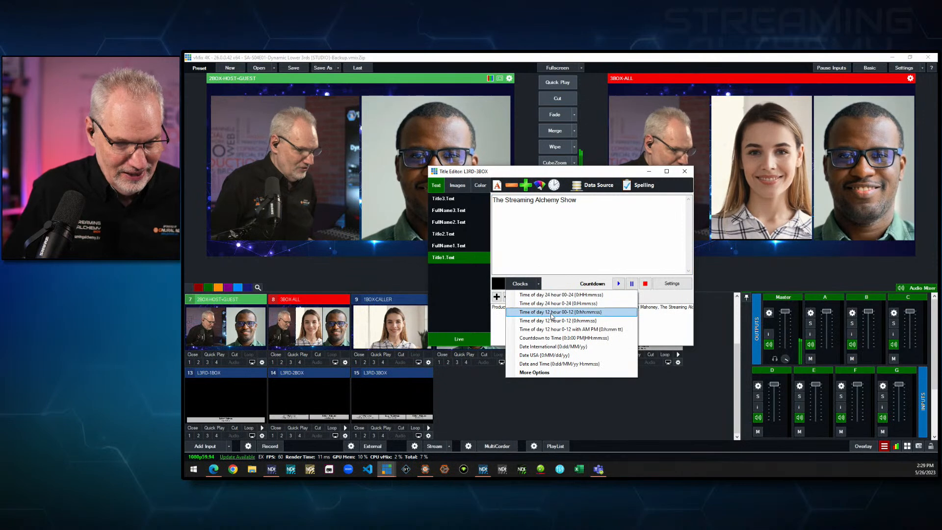
{"action": "left_click", "coordinate": [555, 312]}
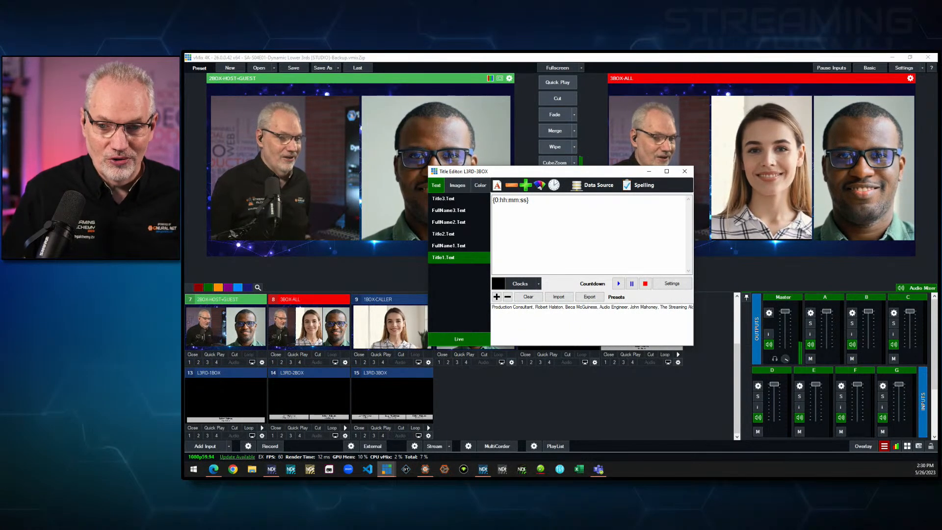
{"action": "key", "text": "alt+Tab"}
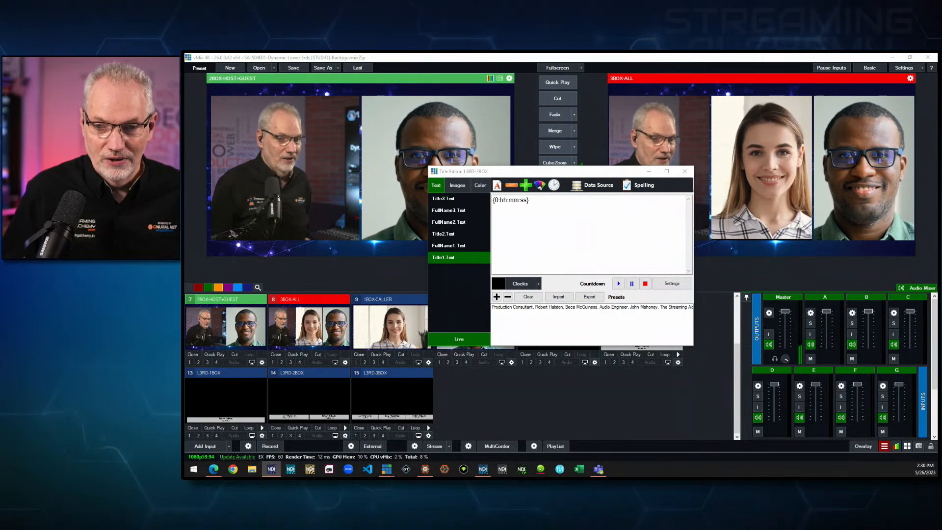
{"action": "left_click", "coordinate": [540, 284]}
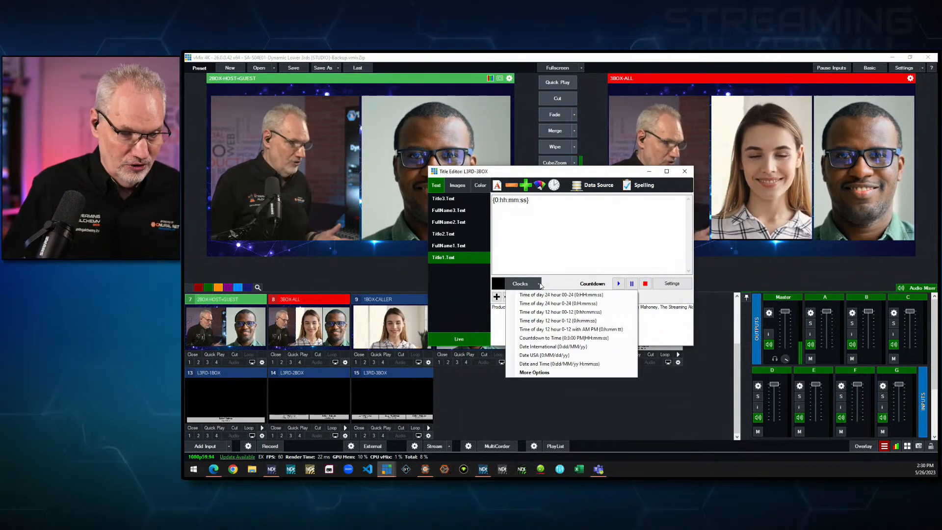
{"action": "left_click", "coordinate": [568, 295]}
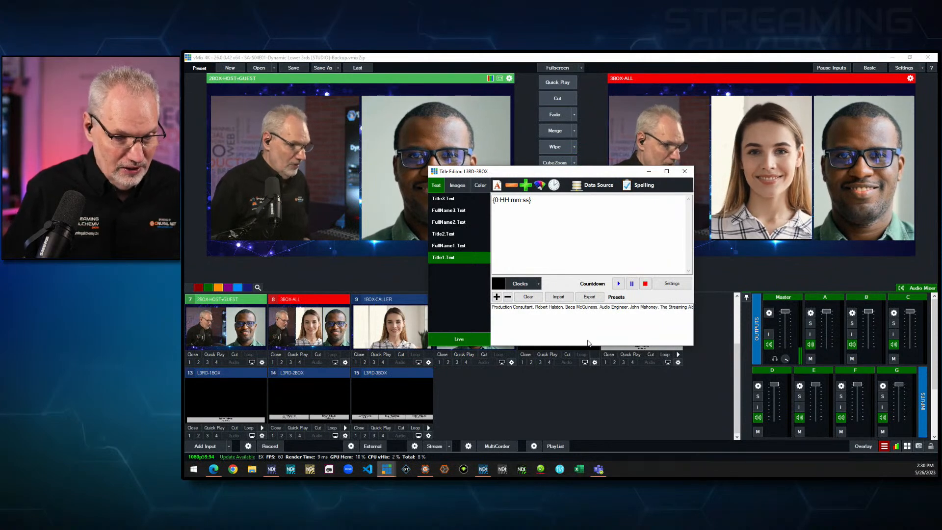
- Set Title1.Text to a countdown to 3:00 PM and remove the hours from its format, leaving mm:ss
{"action": "left_click", "coordinate": [521, 283]}
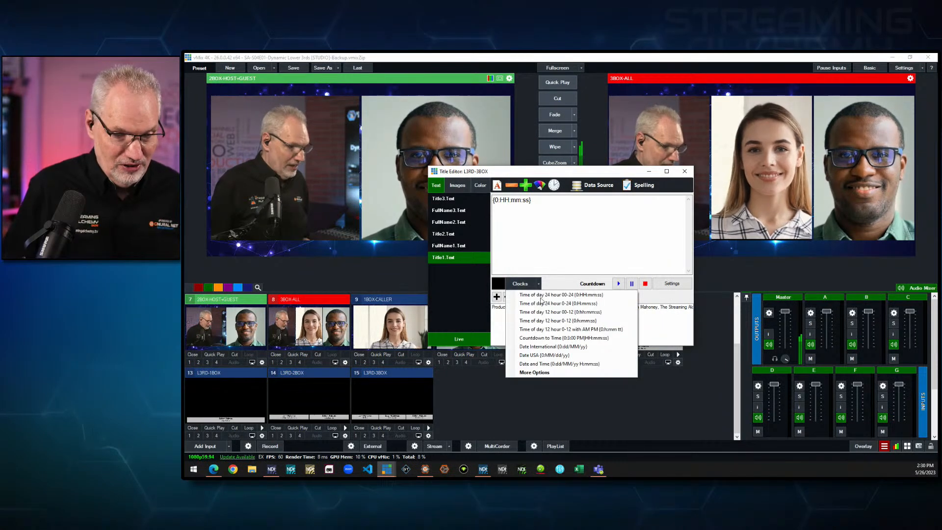
{"action": "left_click", "coordinate": [553, 338]}
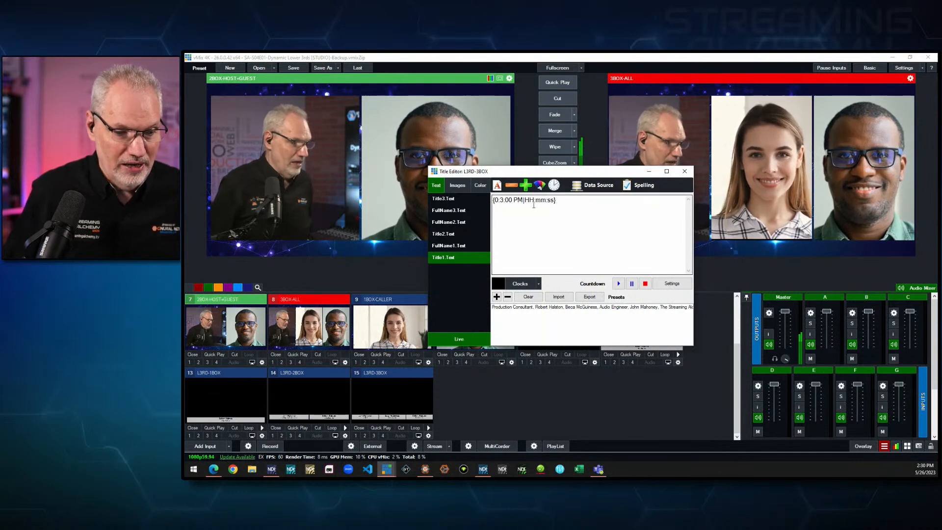
{"action": "left_click", "coordinate": [539, 284]}
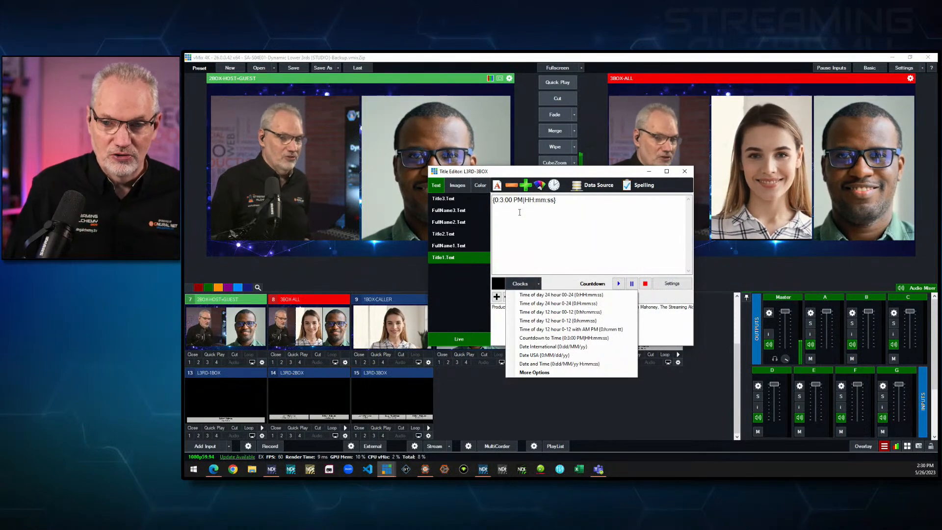
{"action": "left_click", "coordinate": [595, 245]}
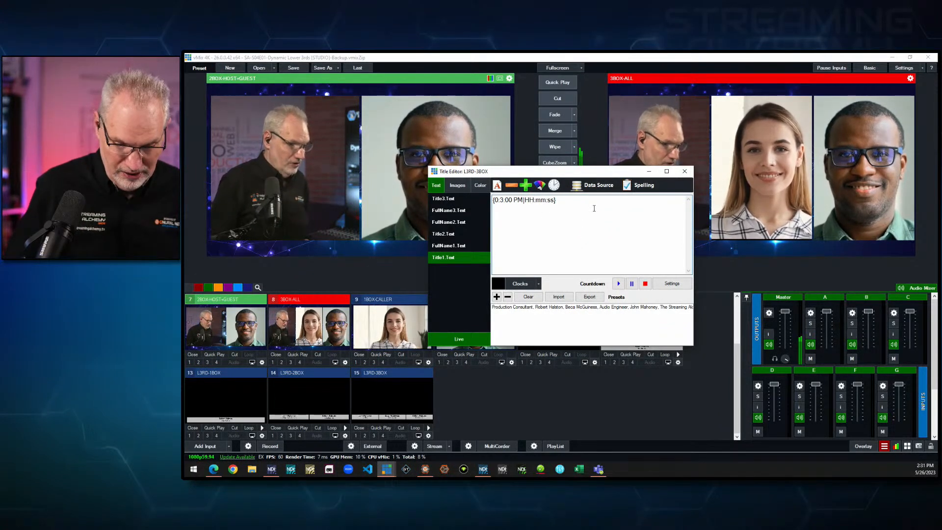
{"action": "key", "text": "BackSpace"}
{"action": "key", "text": "BackSpace"}
{"action": "key", "text": "BackSpace"}
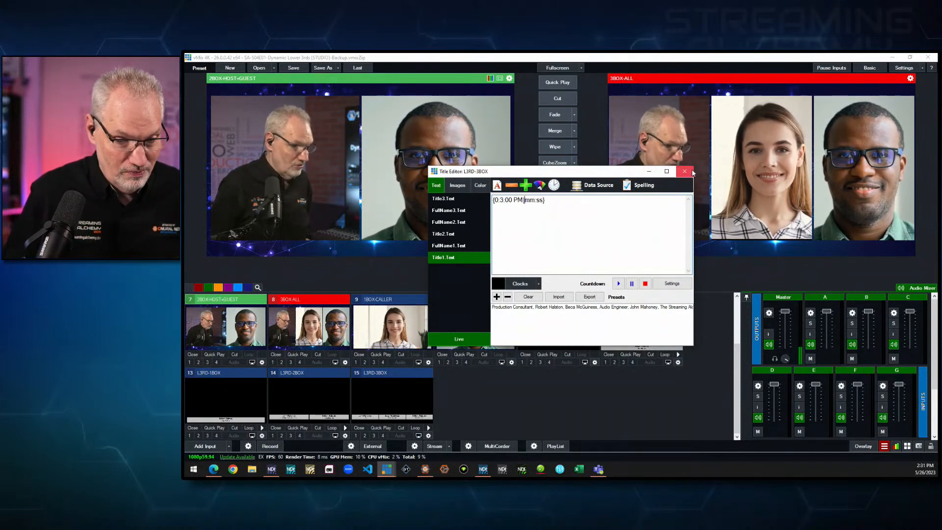
- Close the title editor and show the L3RD-3BOX title on overlay channel 1 over the live output
{"action": "mouse_move", "coordinate": [611, 174]}
{"action": "left_mouse_down"}
{"action": "mouse_move", "coordinate": [599, 169]}
{"action": "mouse_move", "coordinate": [603, 162]}
{"action": "left_mouse_up"}
{"action": "left_click", "coordinate": [679, 159]}
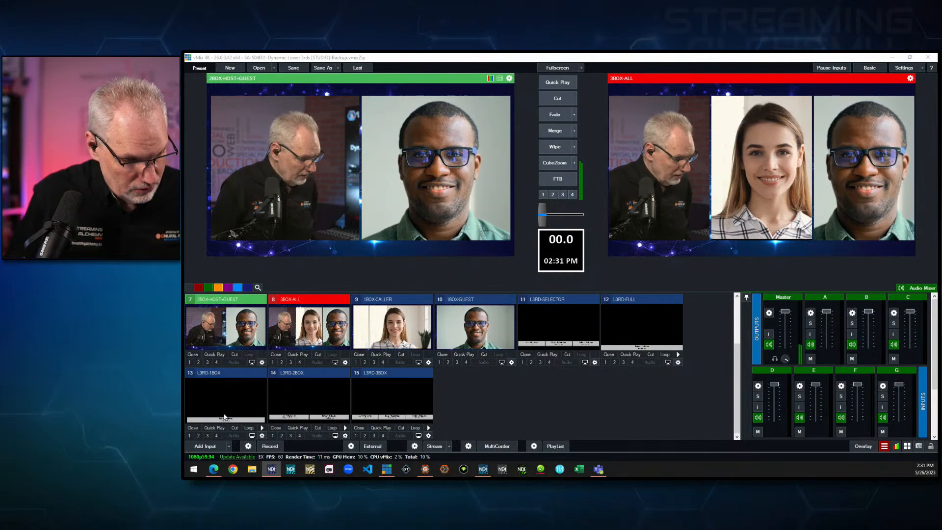
{"action": "left_click", "coordinate": [355, 435]}
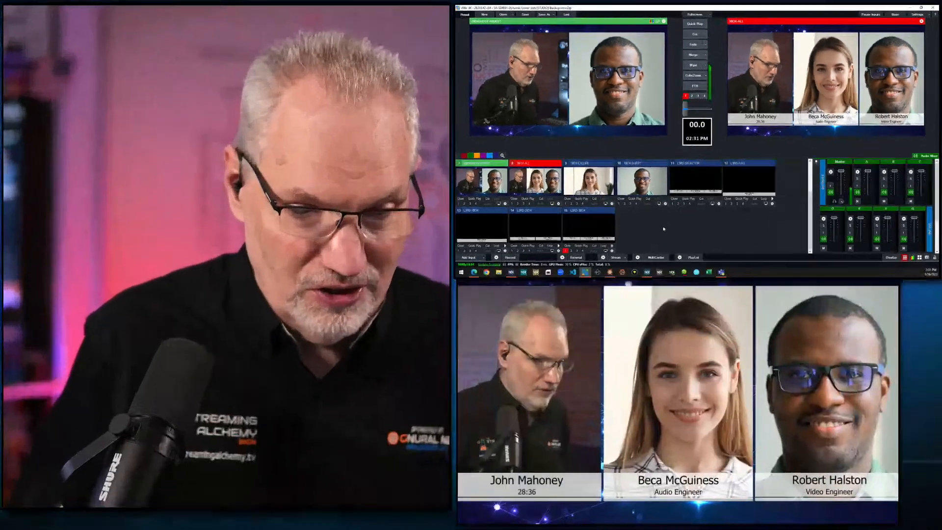